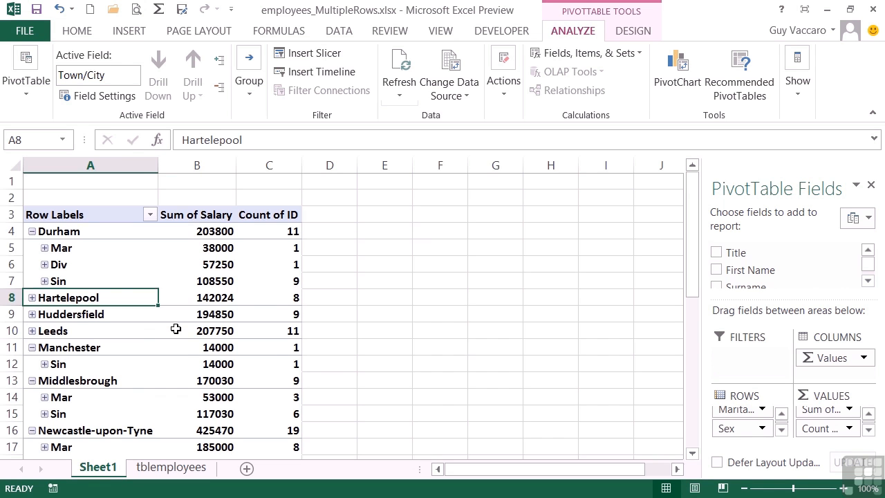
Scroll down to the bottom of the pivot table to examine the Grand Total row, then back up
scroll(176, 329, down, 3)
scroll(176, 329, down, 6)
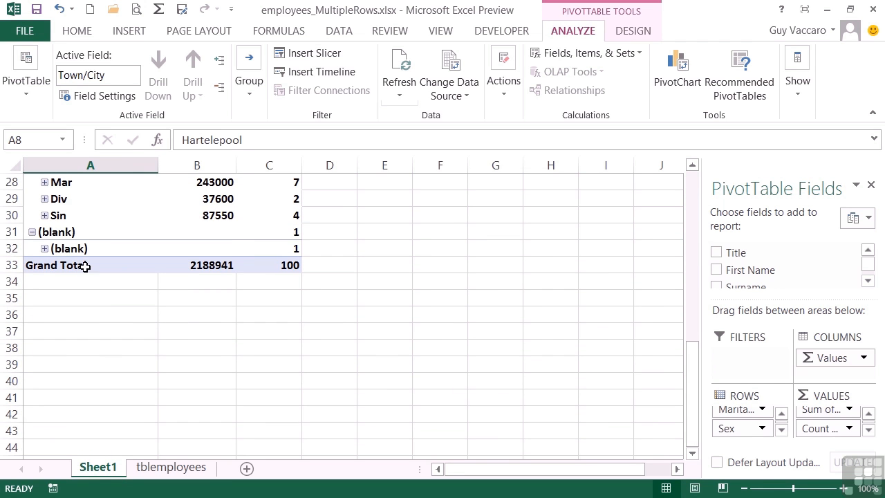
mouse_move(214, 264)
mouse_move(276, 267)
scroll(222, 288, up, 5)
scroll(223, 288, up, 2)
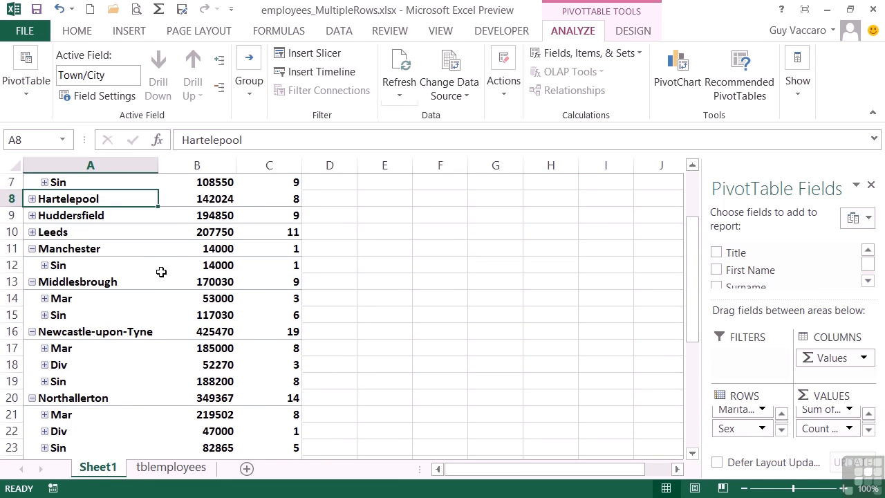
mouse_move(163, 273)
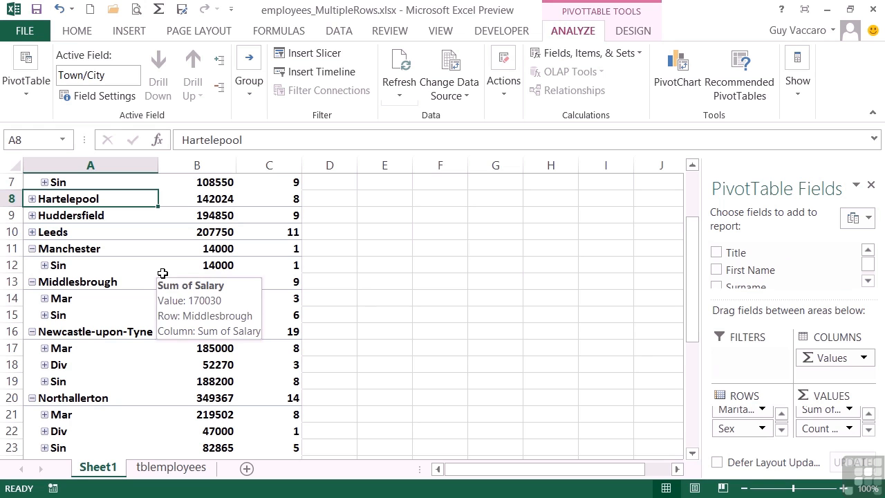
Turn off grand totals for columns in the PivotTable options
click(114, 249)
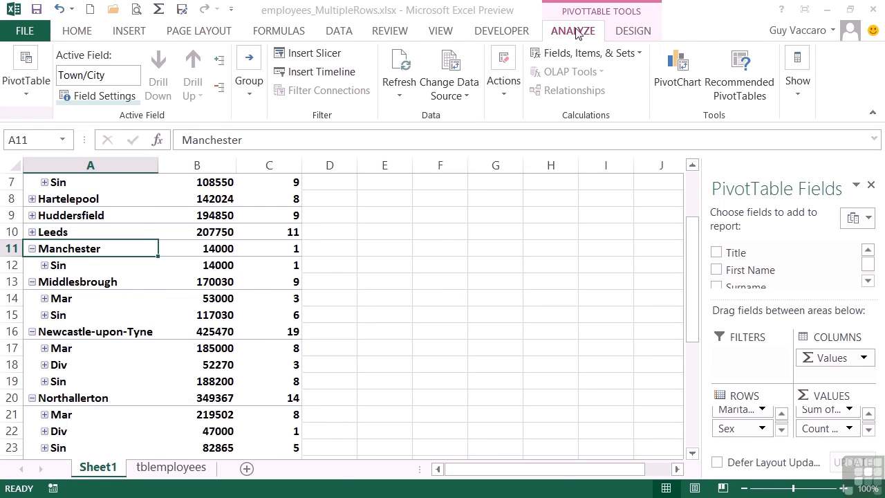
click(27, 99)
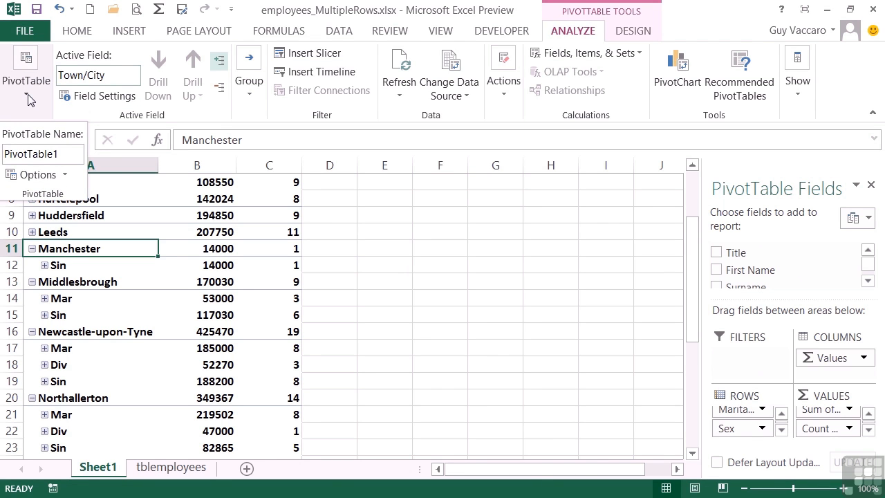
click(50, 178)
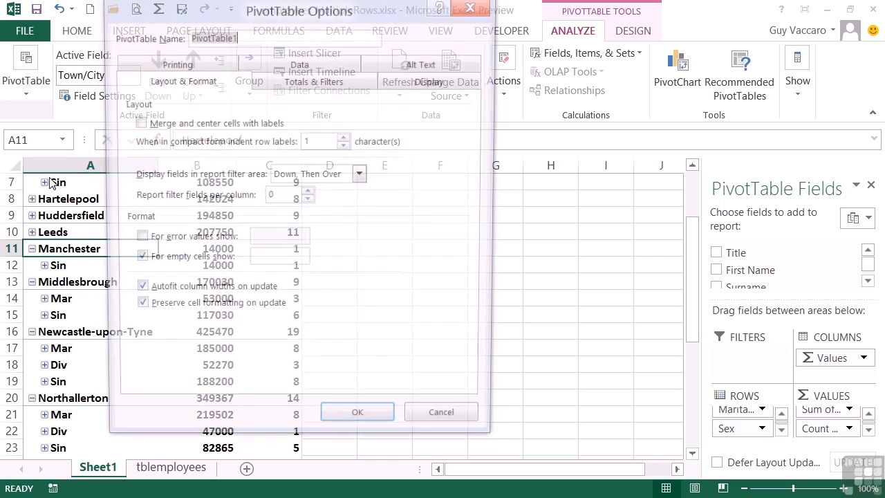
click(302, 83)
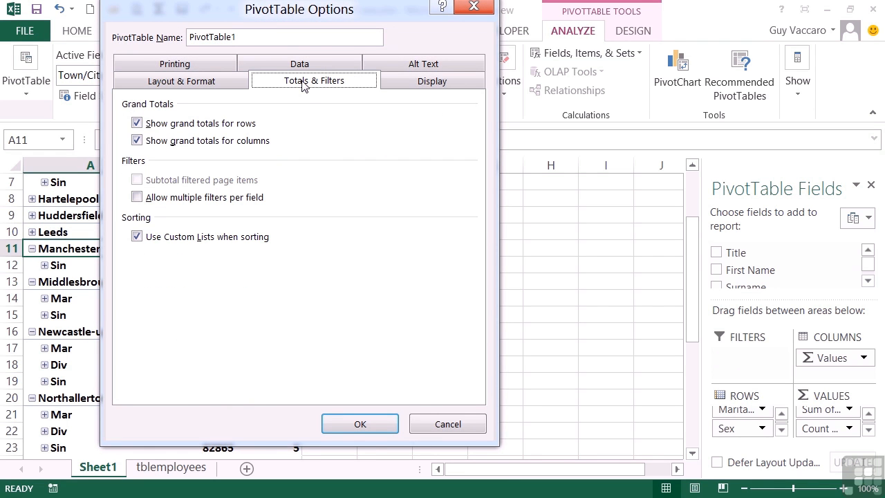
click(137, 142)
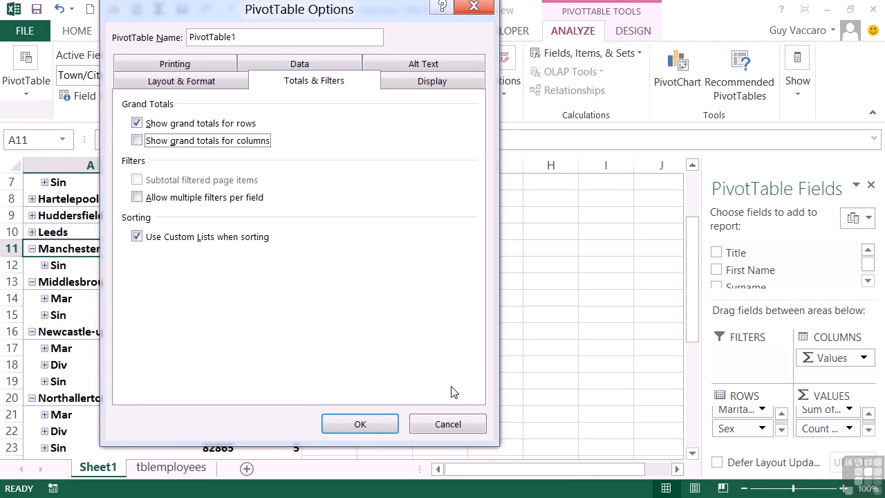
click(384, 424)
Scroll the table to check its end, then expand the Mar group under Durham
scroll(251, 336, down, 3)
scroll(251, 337, down, 3)
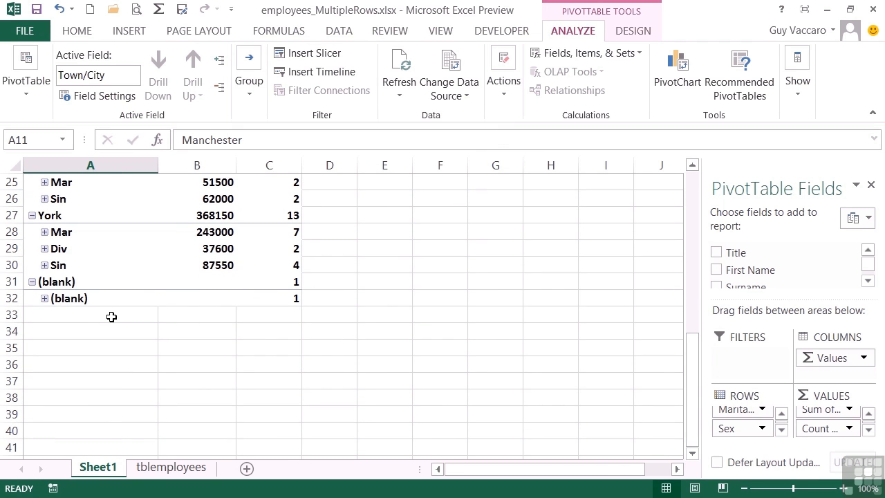
scroll(111, 317, up, 8)
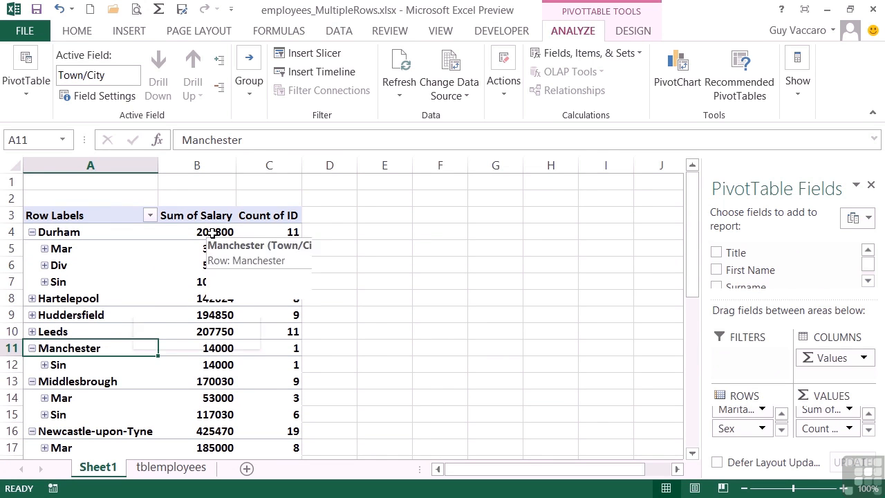
mouse_move(212, 234)
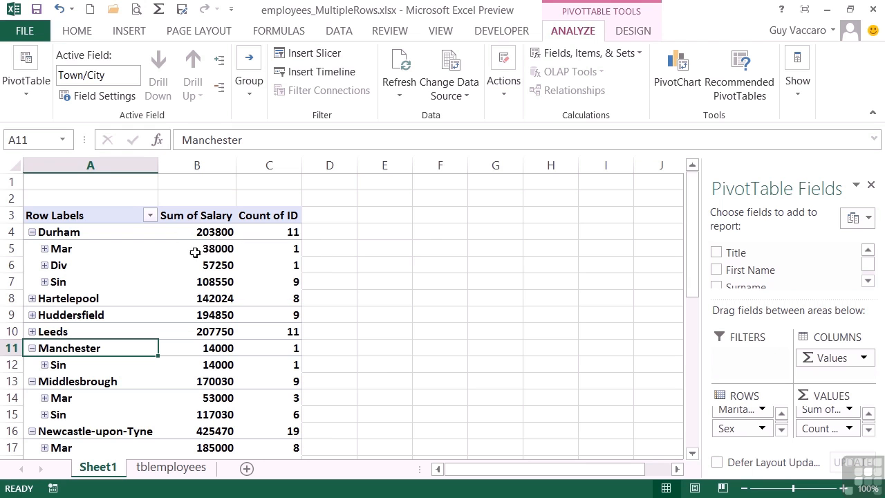
click(44, 249)
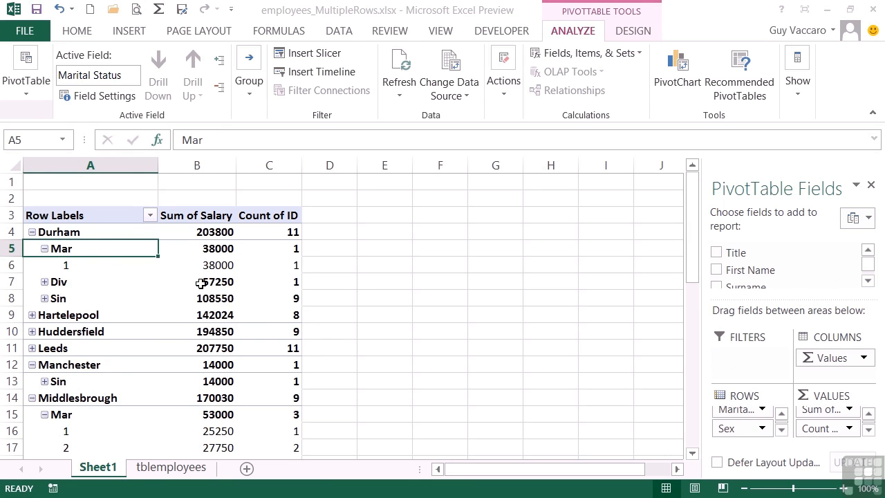
Set the Town/City field's subtotals to None in its field settings
mouse_move(213, 233)
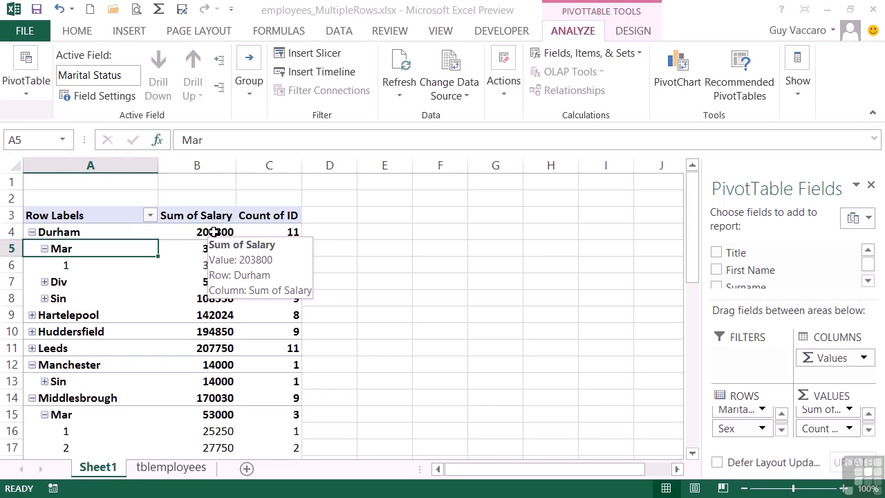
click(81, 233)
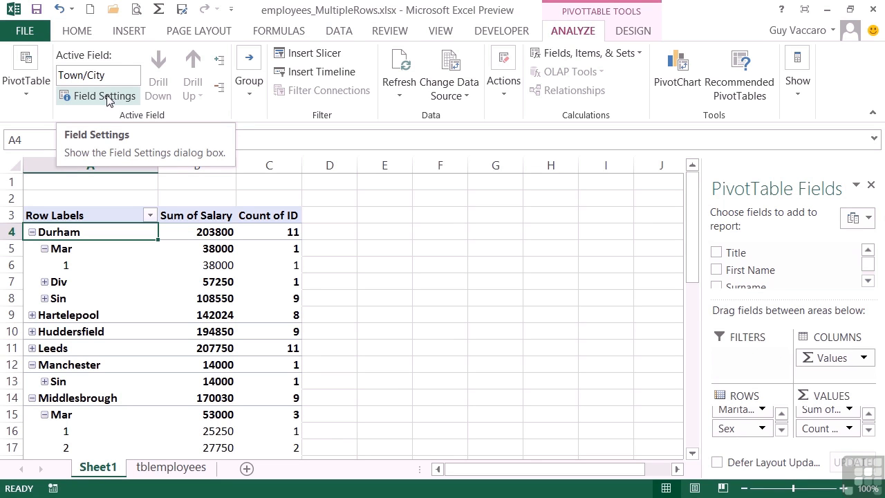
right_click(83, 235)
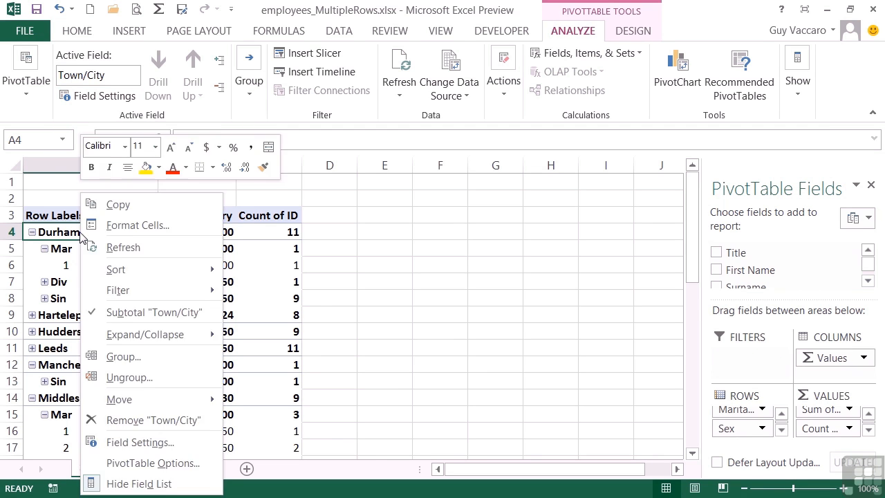
click(145, 443)
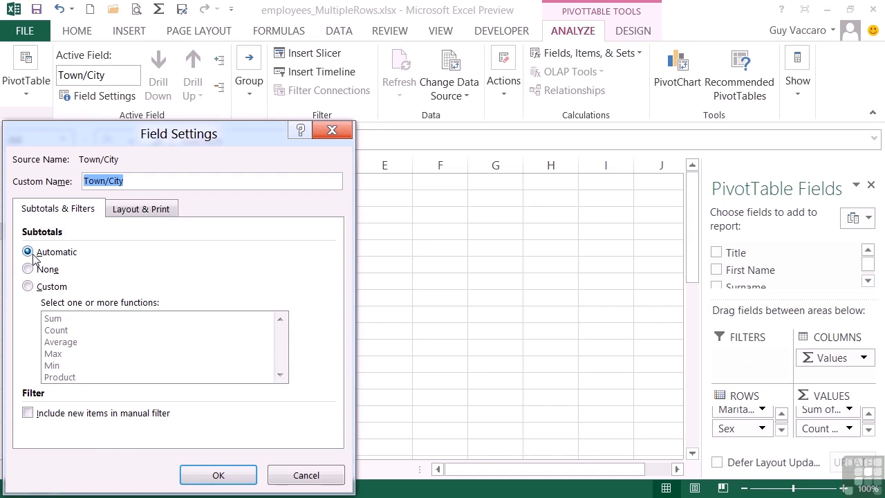
drag(166, 136, 471, 74)
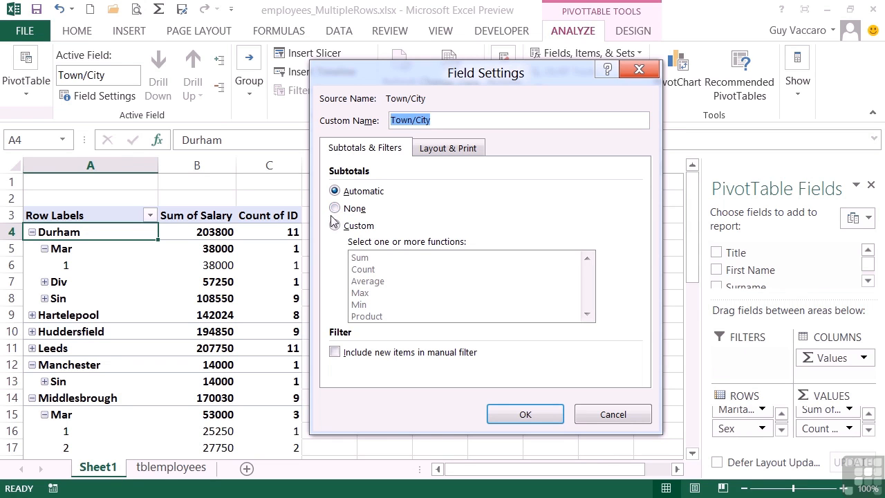
click(335, 208)
click(550, 413)
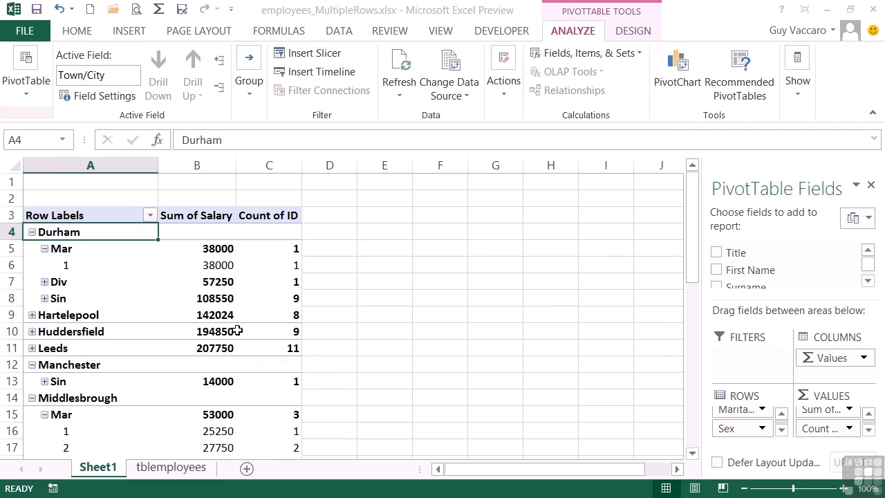
Expand and collapse the Hartelepool and Leeds groups, leaving Leeds expanded
click(32, 315)
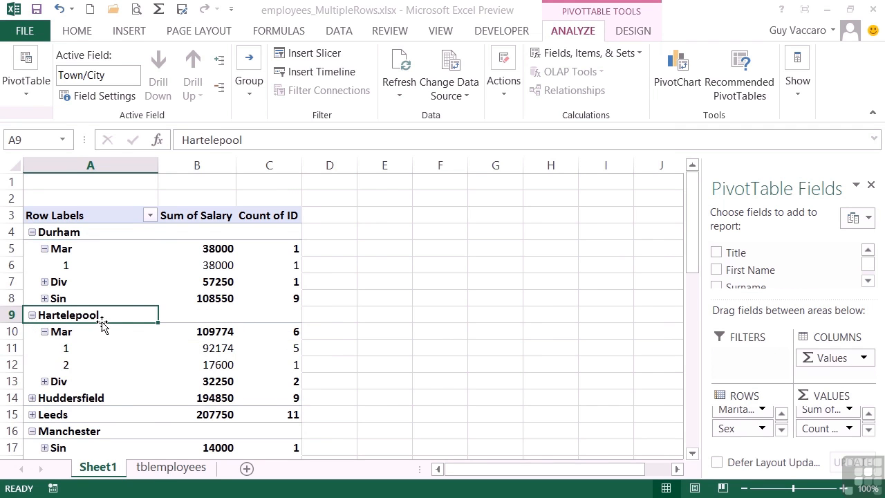
click(32, 316)
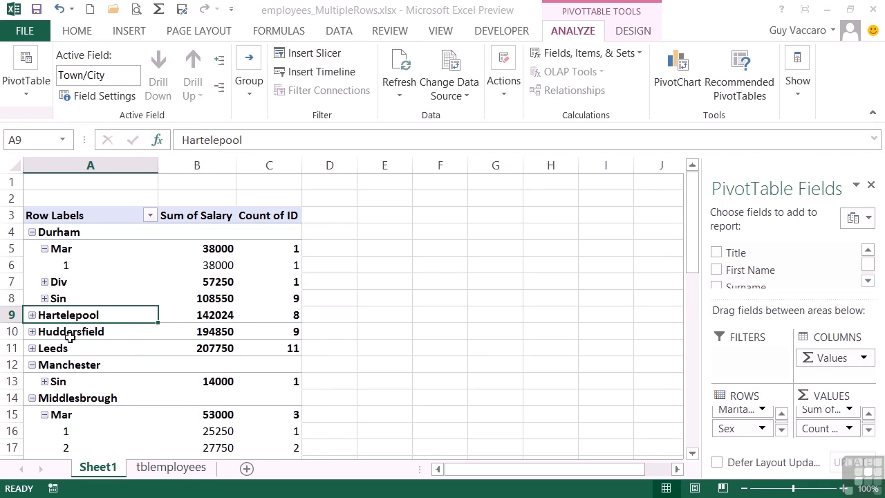
click(32, 348)
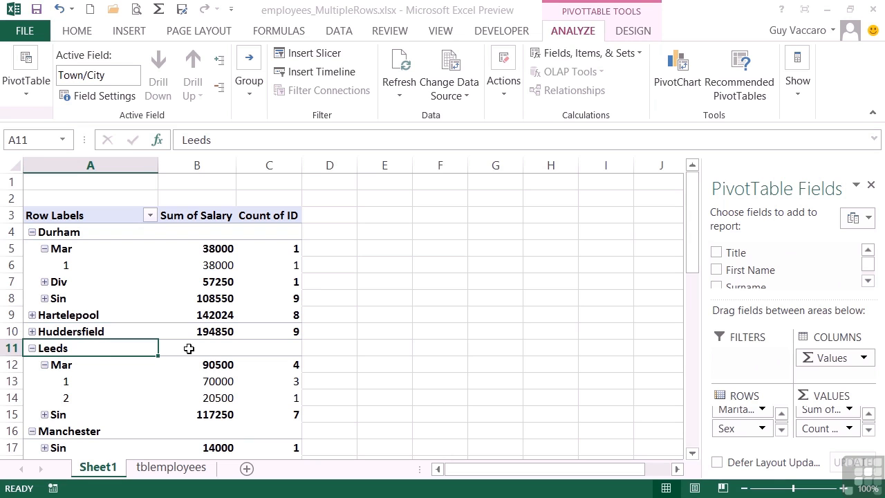
click(32, 349)
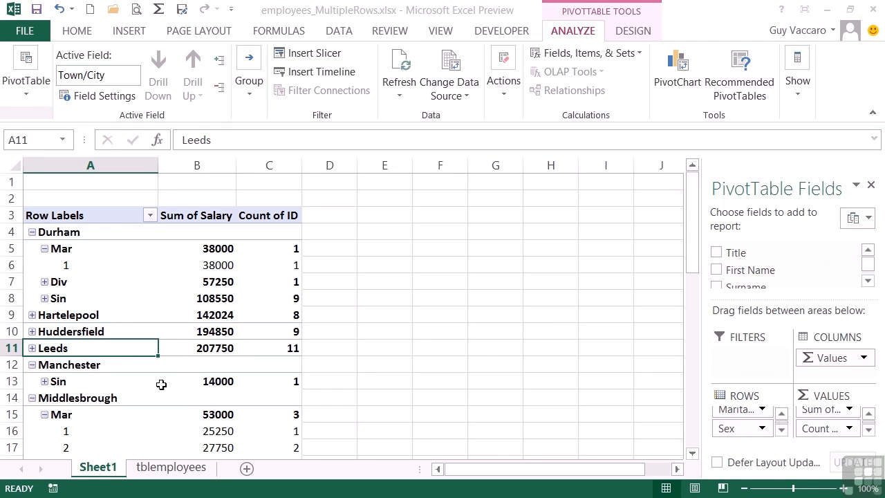
click(32, 349)
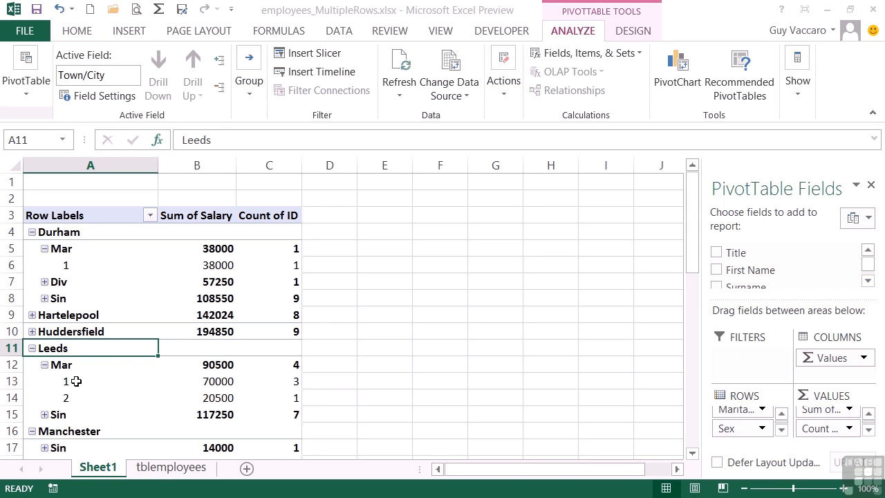
mouse_move(77, 381)
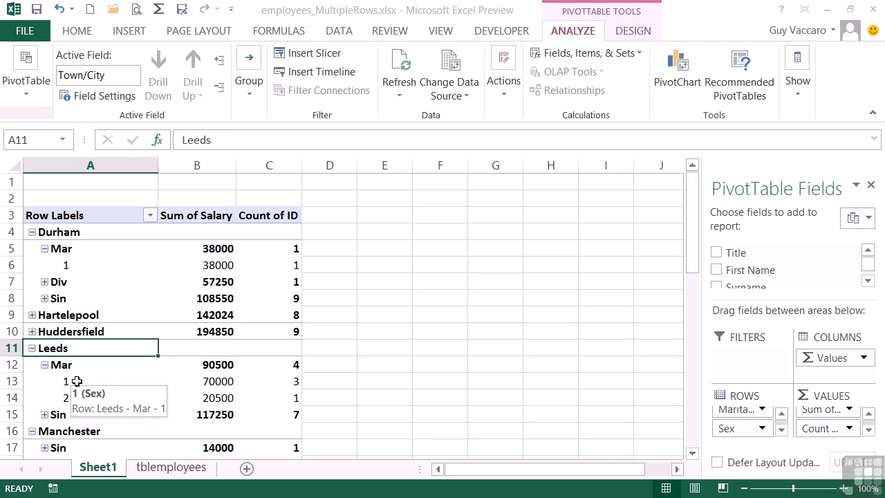
Set the Marital Status field's subtotals to None in its field settings
click(74, 249)
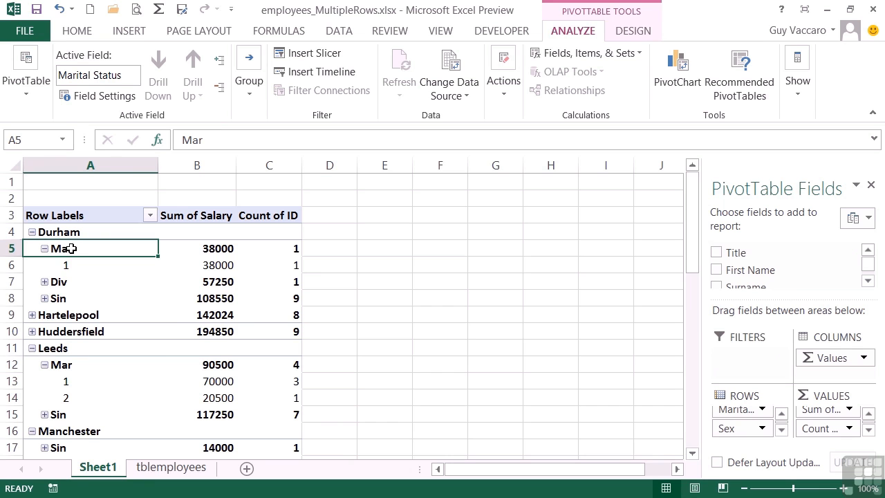
click(107, 95)
click(169, 181)
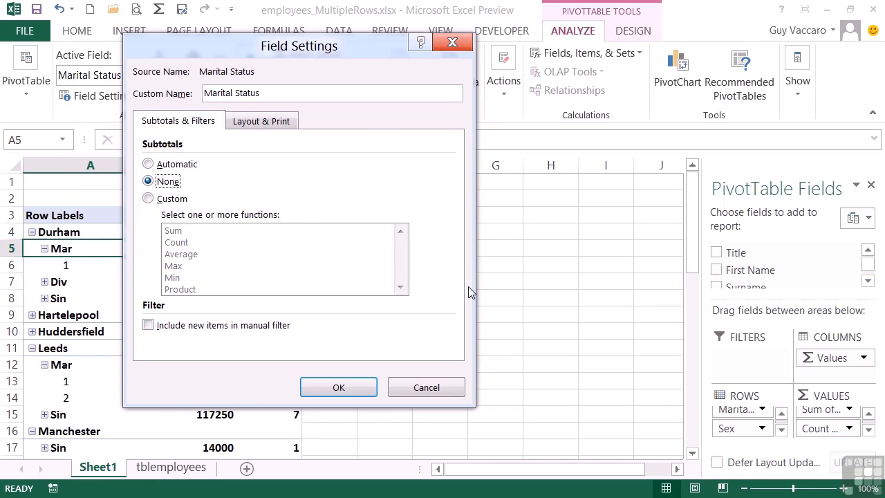
click(339, 388)
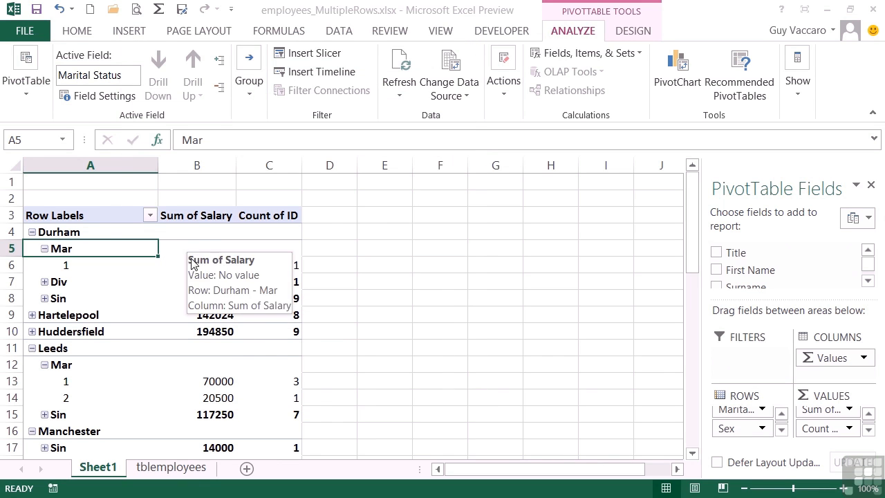
Expand the Div and Sin groups under Durham
click(45, 283)
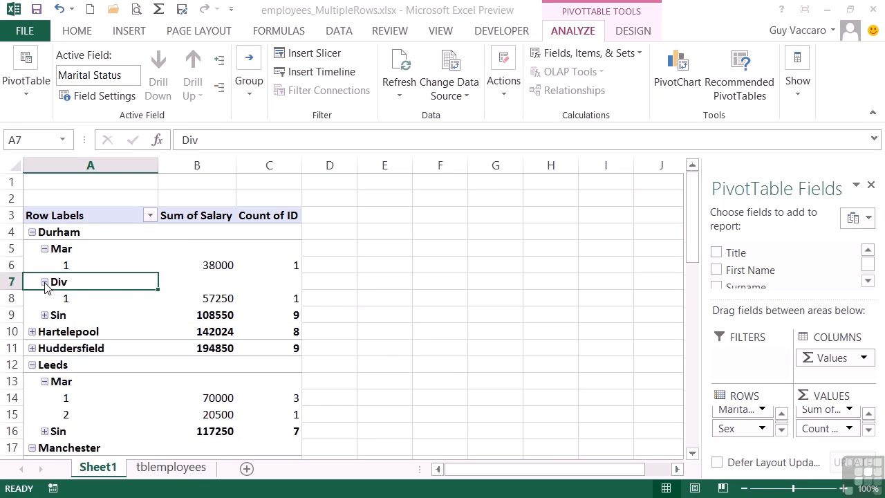
click(48, 318)
click(45, 315)
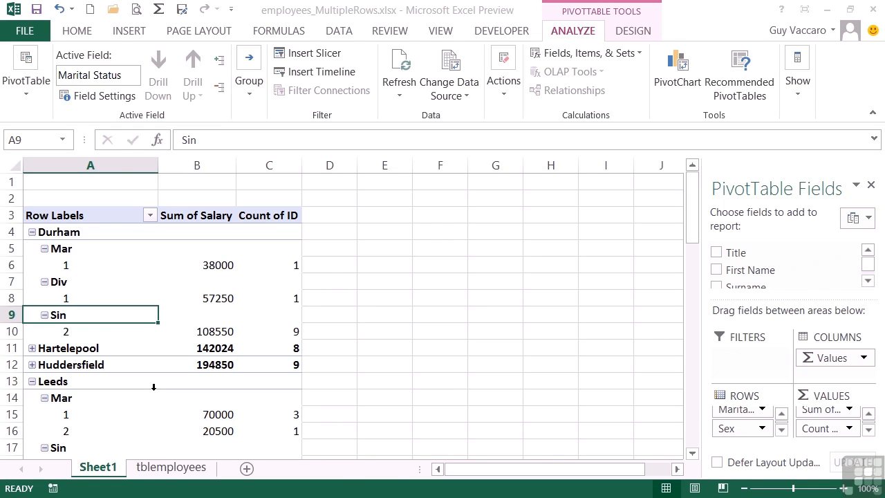
Set the Marital Status field's subtotals to Custom using the Average function
click(81, 250)
right_click(92, 250)
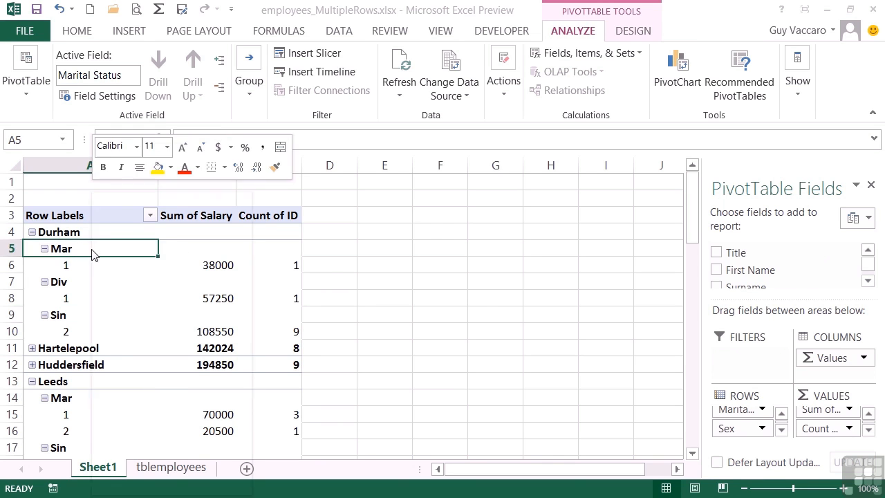
click(151, 443)
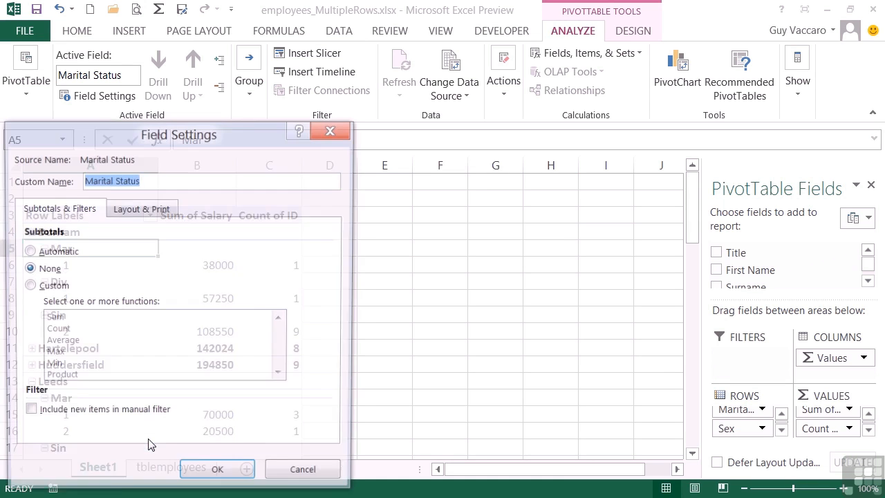
click(57, 288)
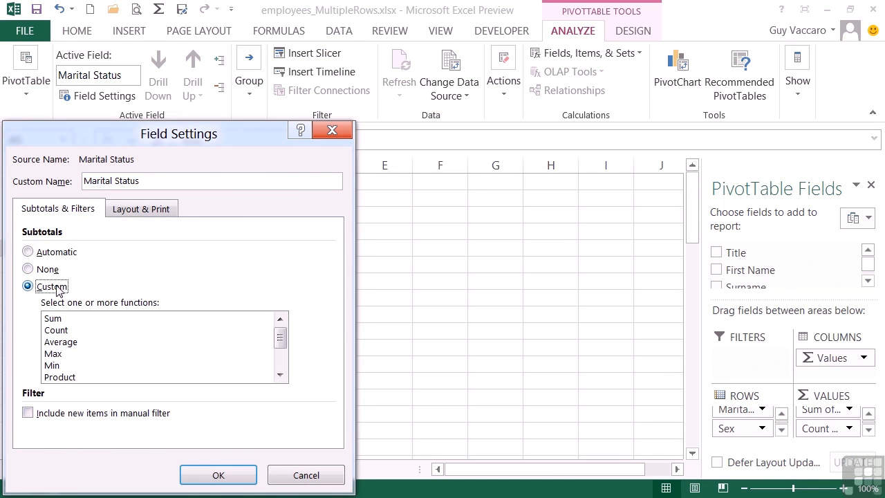
click(63, 343)
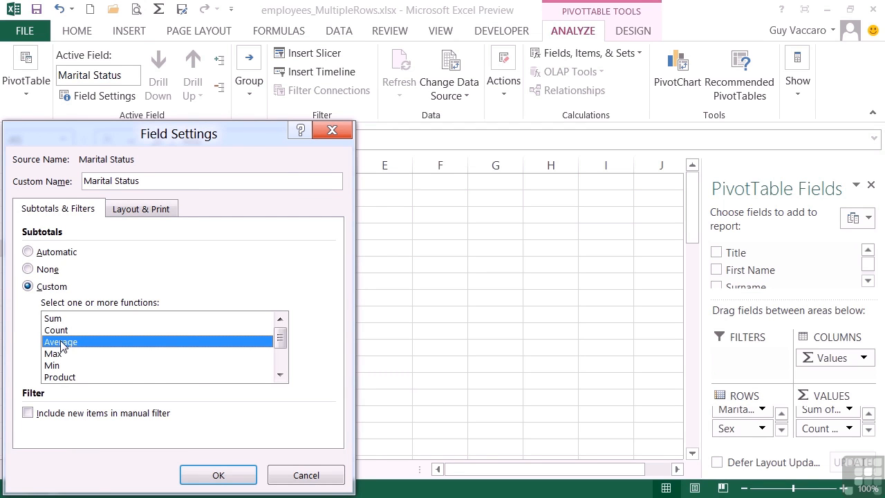
click(228, 479)
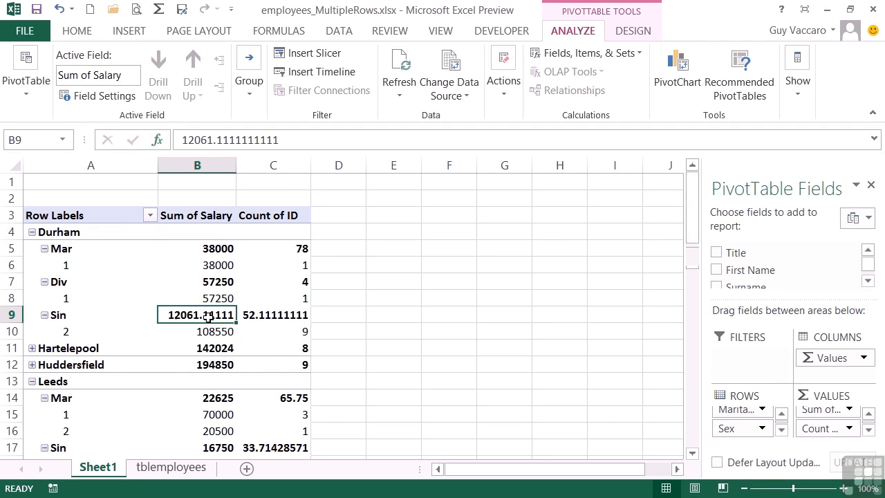
Format the Sum of Salary value field as Number with 2 decimal places through its value field settings
mouse_move(208, 317)
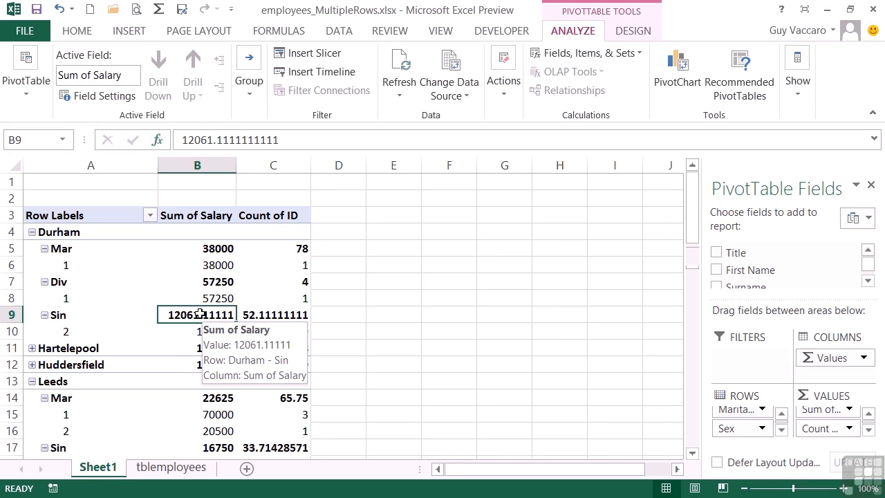
click(829, 411)
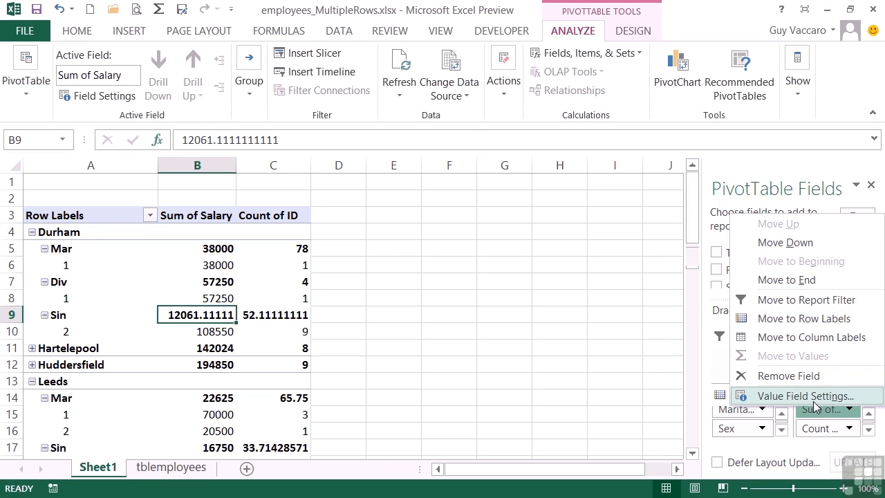
click(817, 397)
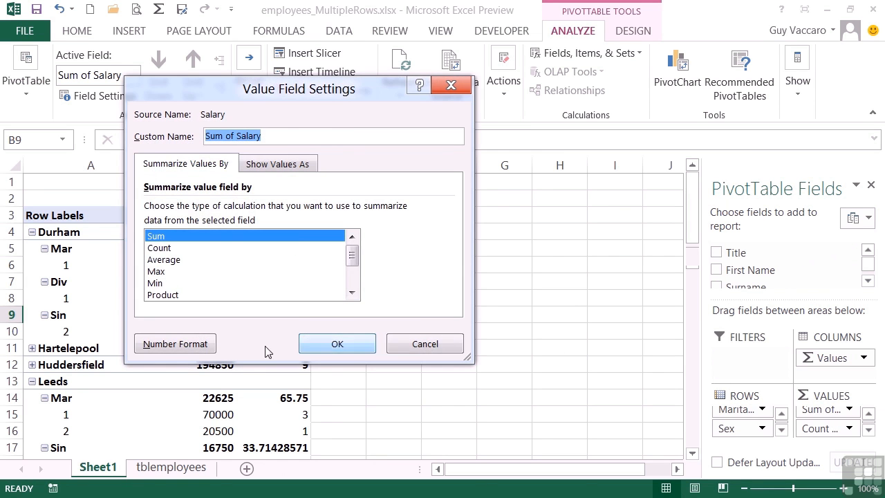
click(202, 348)
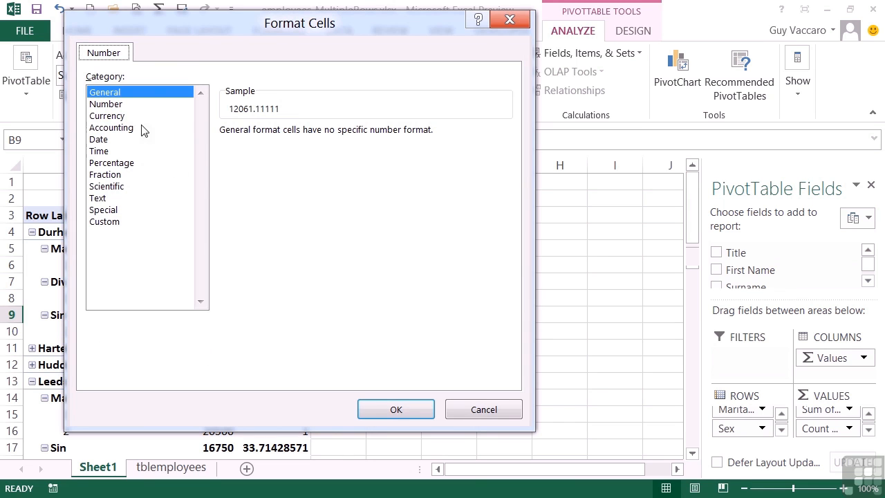
click(128, 106)
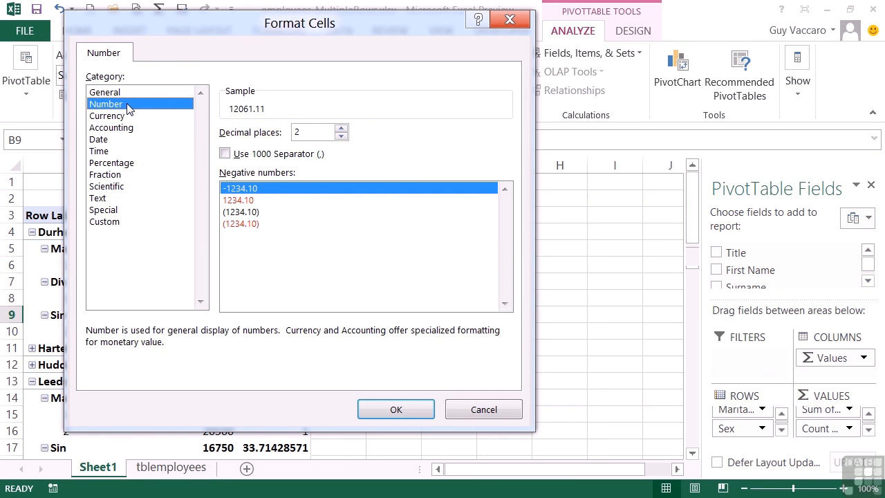
click(404, 412)
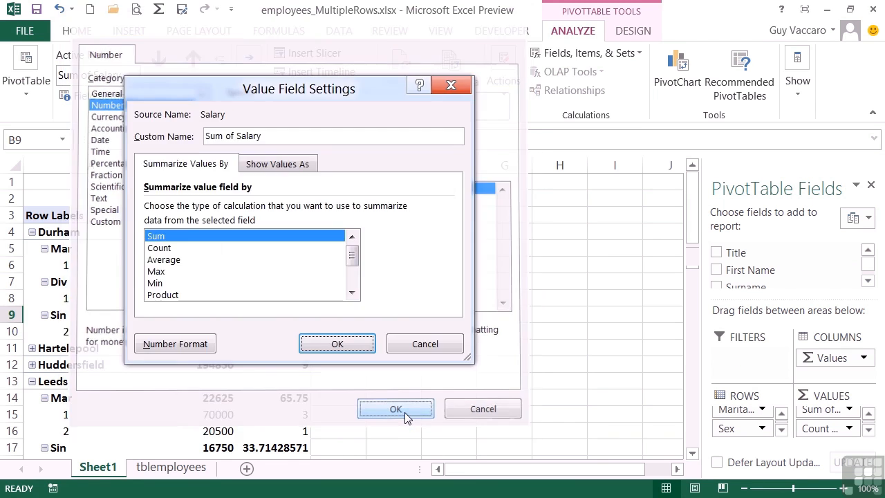
click(332, 344)
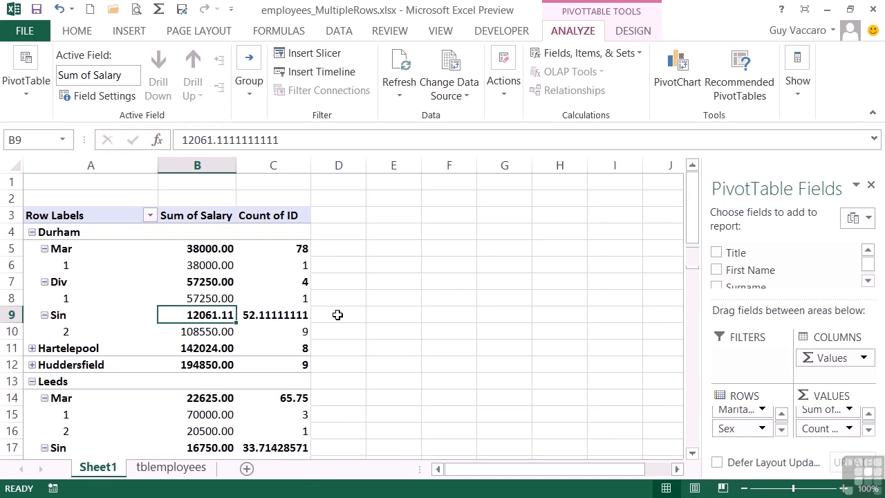
Turn off the Marital Status field's subtotals by setting them to None in its field settings
click(63, 315)
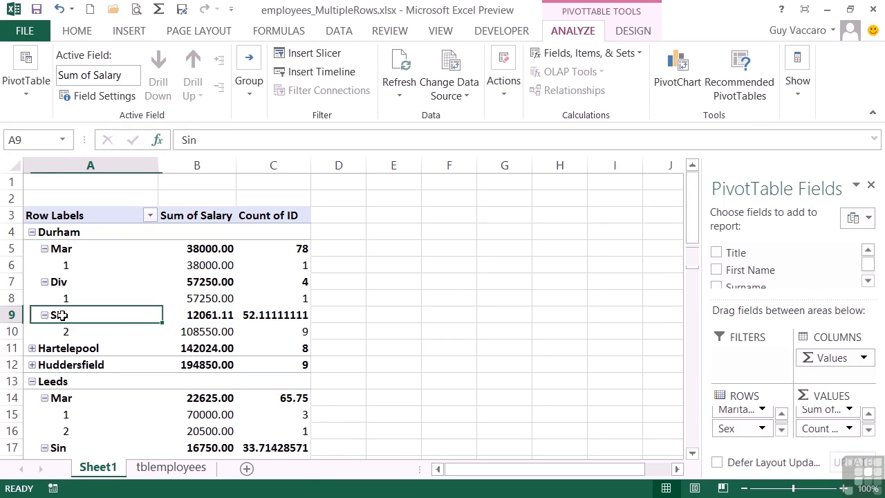
right_click(63, 315)
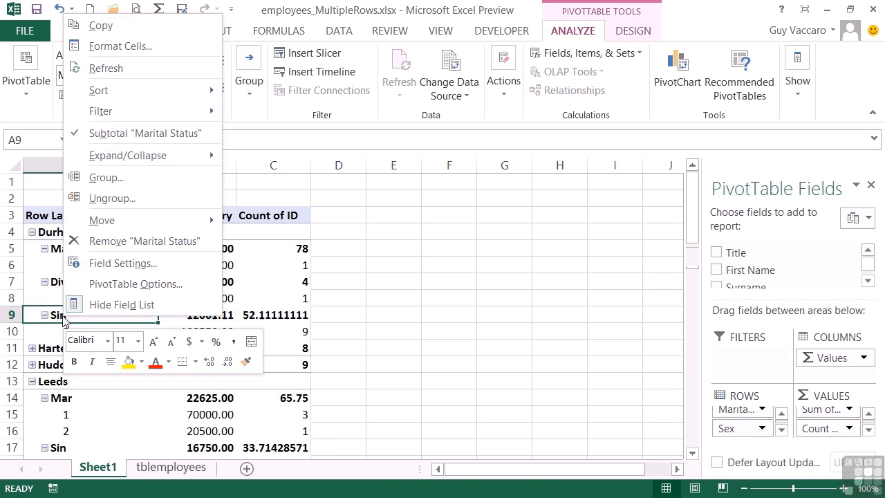
click(116, 263)
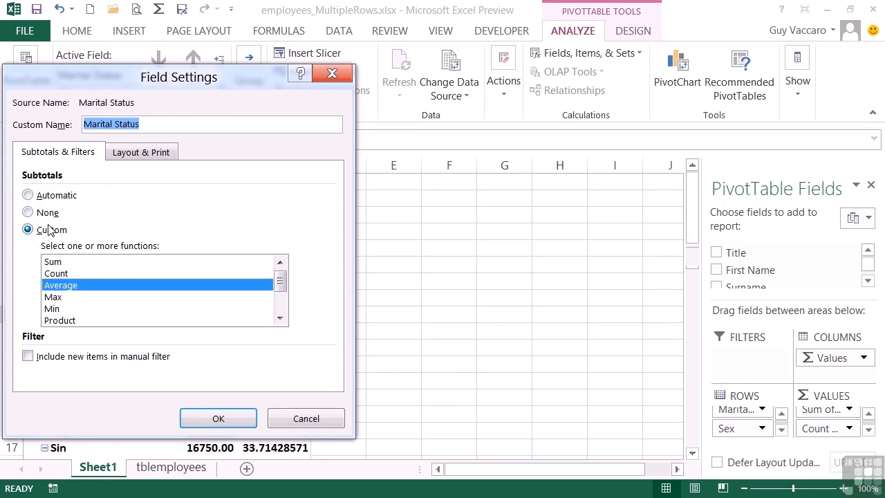
click(42, 214)
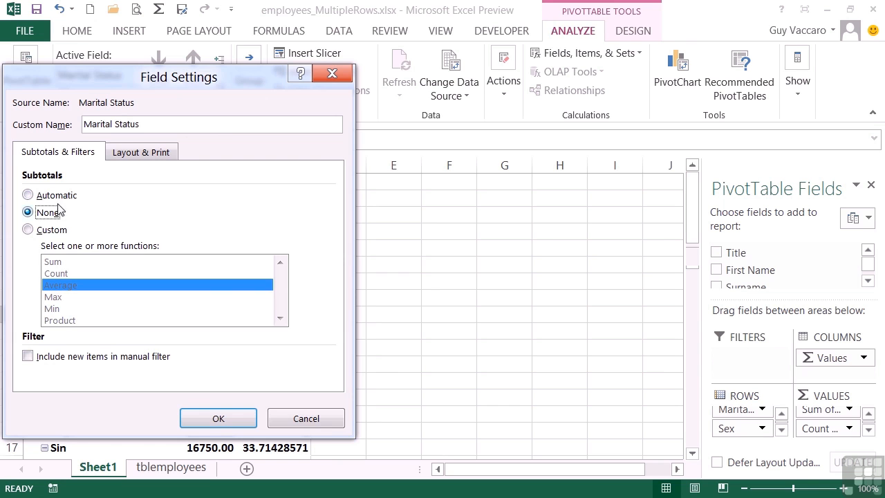
click(224, 417)
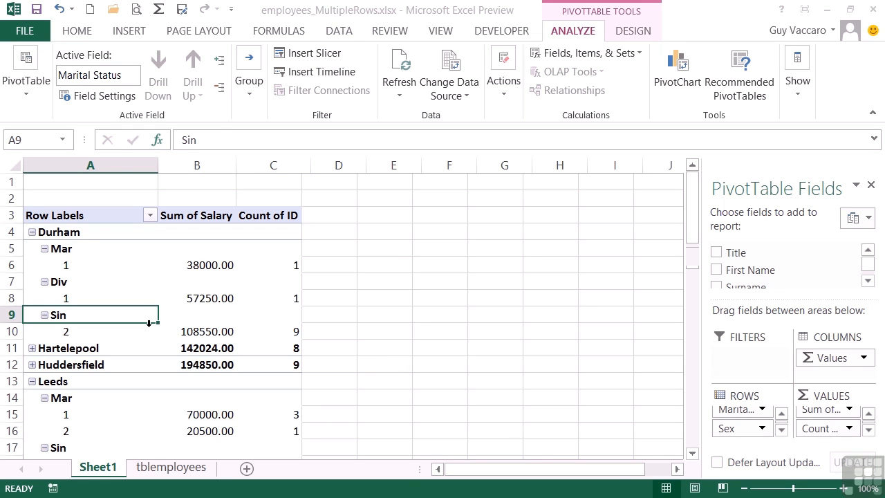
click(208, 333)
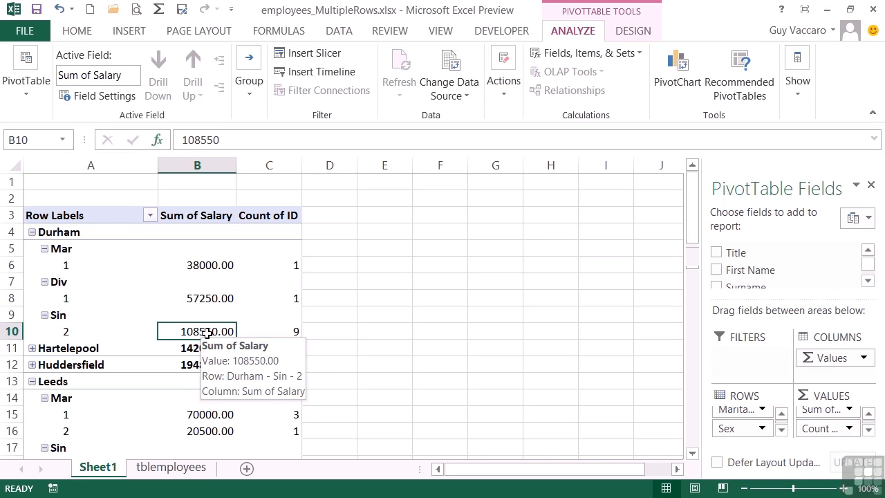